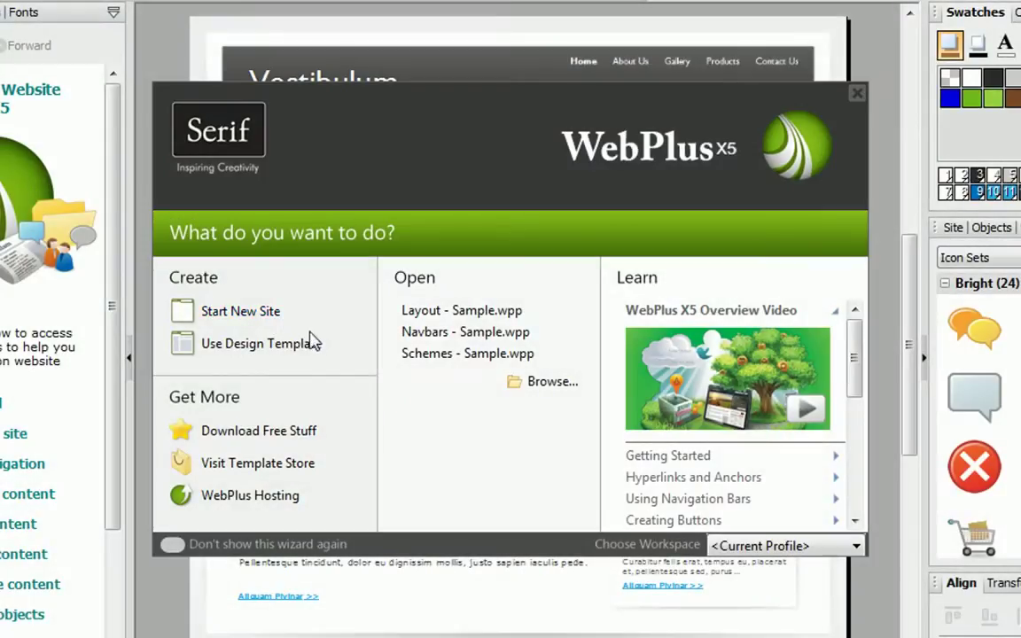
- Start a new site from the Clean design template and replace the Vestibulum heading with 'Millward City'
{"action": "left_click", "coordinate": [310, 341]}
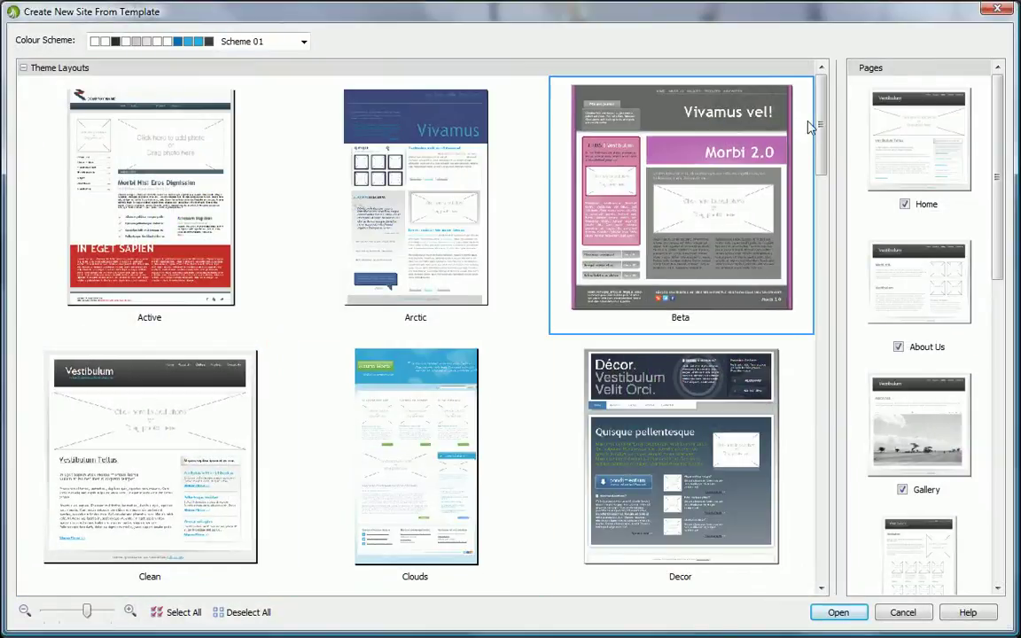
{"action": "left_click_drag", "start_coordinate": [816, 125], "coordinate": [793, 404]}
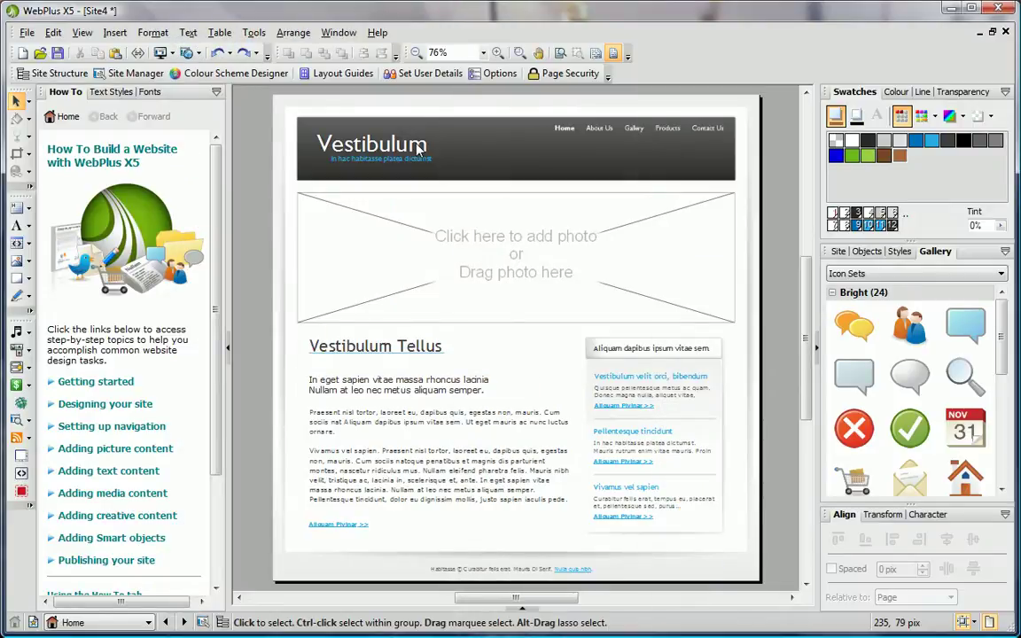
{"action": "left_click", "coordinate": [418, 148]}
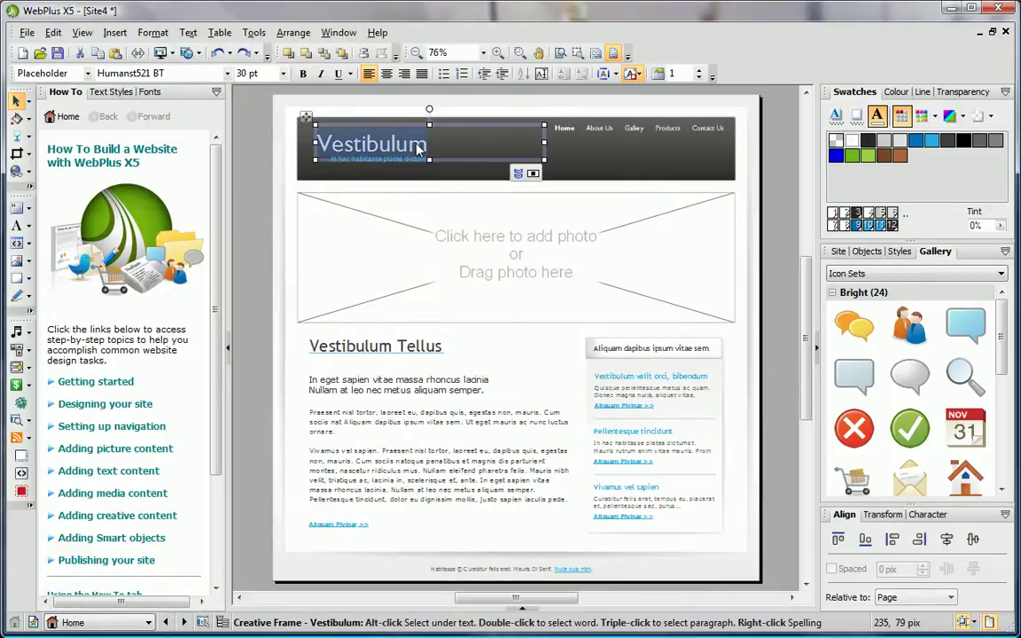
{"action": "type", "text": "Millward City Breaks"}
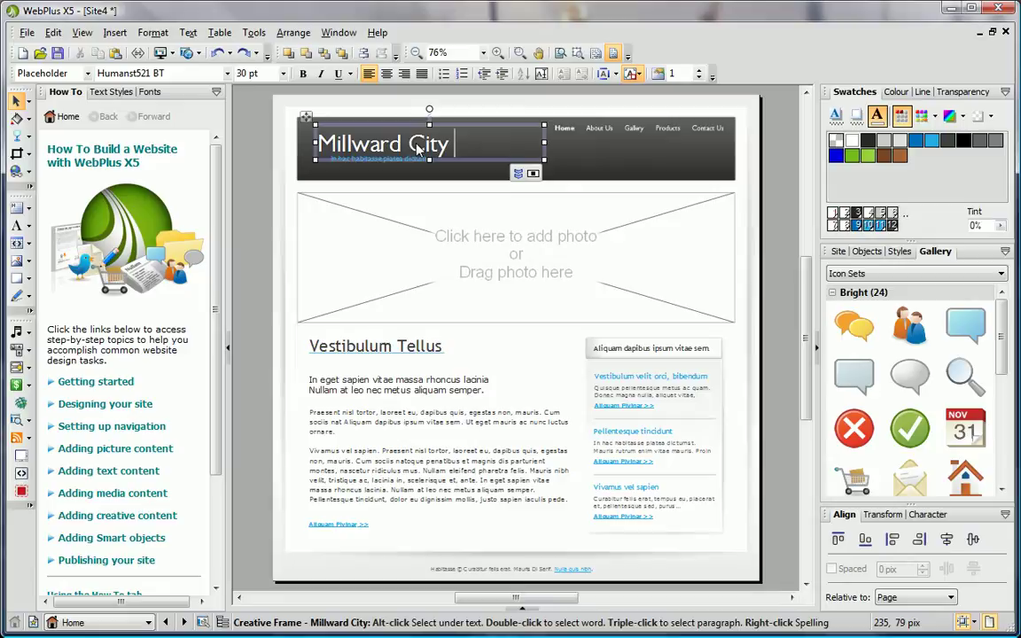
- Fill the banner placeholder with a night-time city photo from the Media Bar
{"action": "left_click", "coordinate": [522, 608]}
{"action": "left_click_drag", "start_coordinate": [324, 559], "coordinate": [523, 284]}
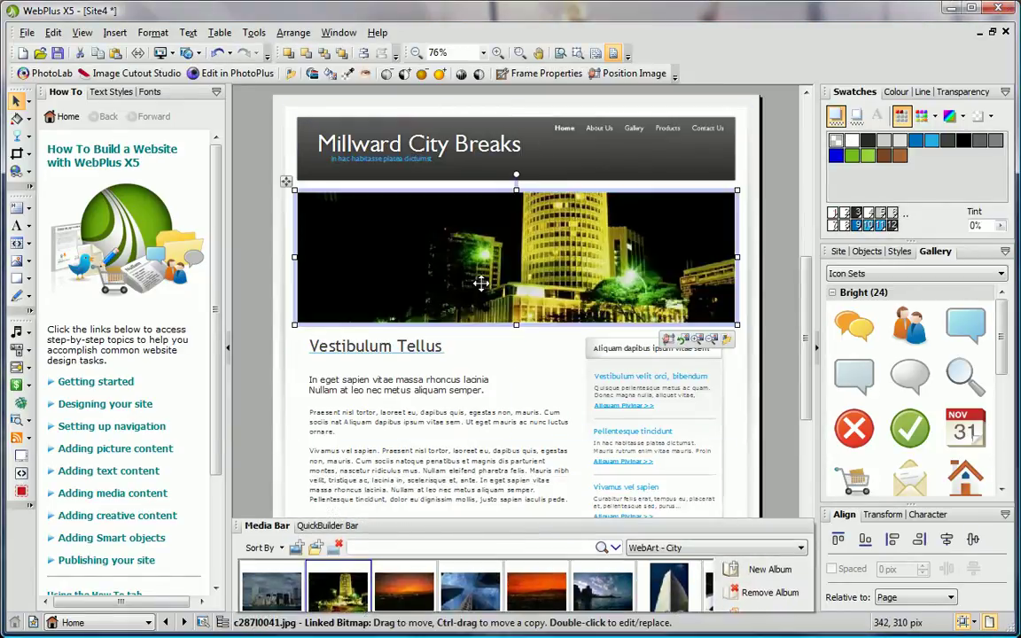
{"action": "left_click", "coordinate": [785, 307]}
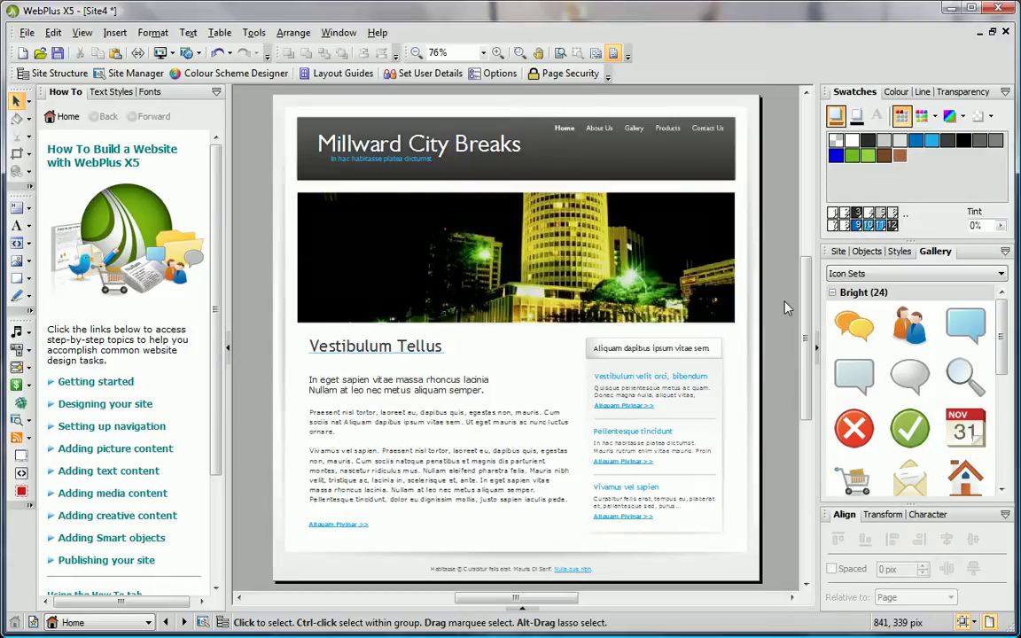
- Drop a photo gallery onto the home page, then cancel it
{"action": "left_click", "coordinate": [521, 608]}
{"action": "left_click_drag", "start_coordinate": [640, 539], "coordinate": [352, 243]}
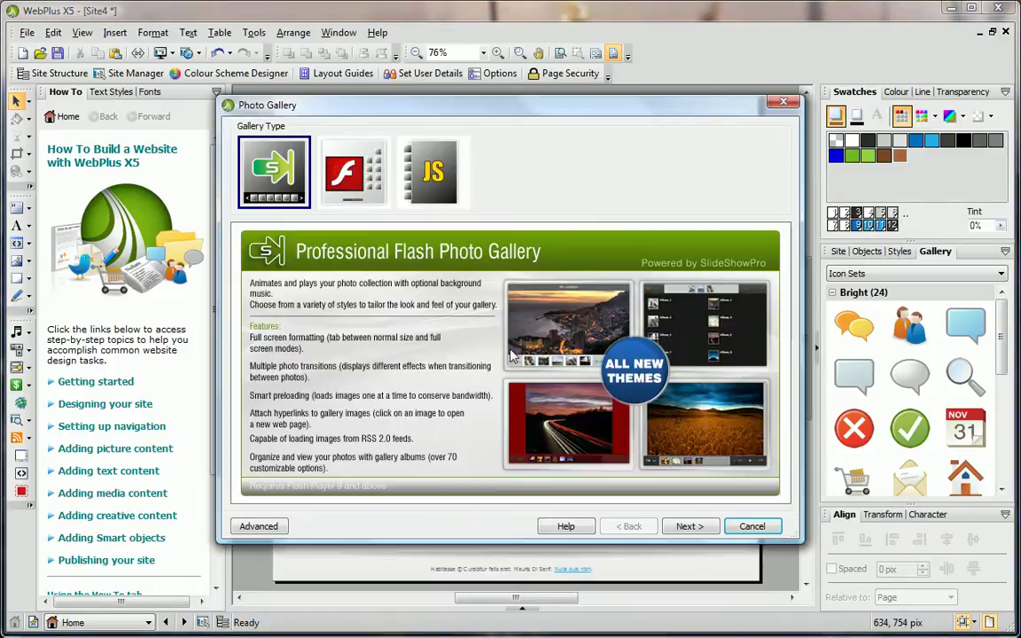
{"action": "left_click", "coordinate": [751, 526]}
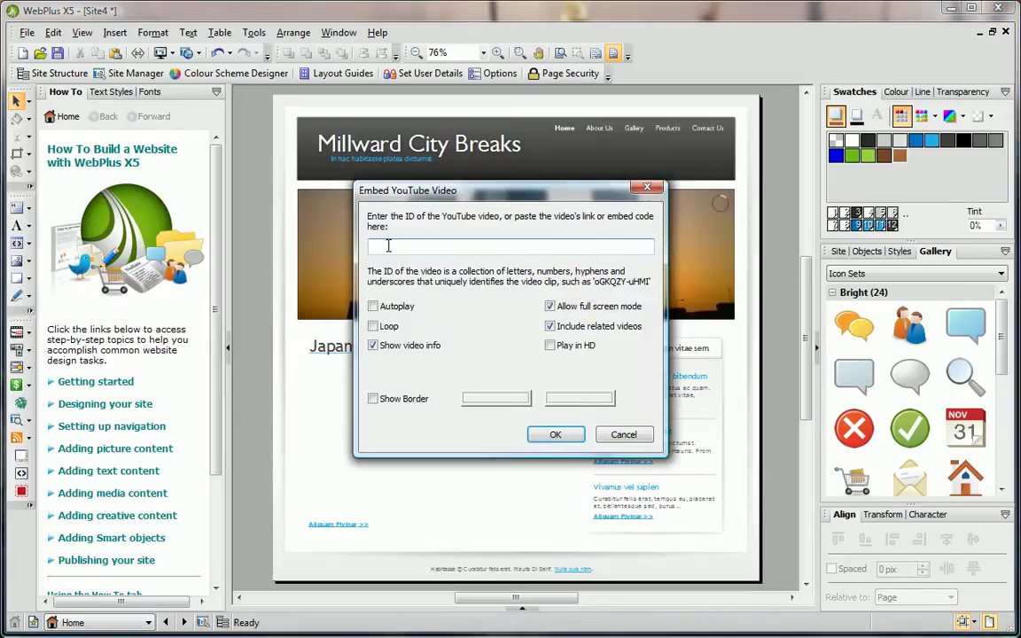
- Embed the Japan tourism YouTube video below the 'Japan - Special Feature' heading
{"action": "right_click", "coordinate": [389, 246]}
{"action": "left_click", "coordinate": [429, 315]}
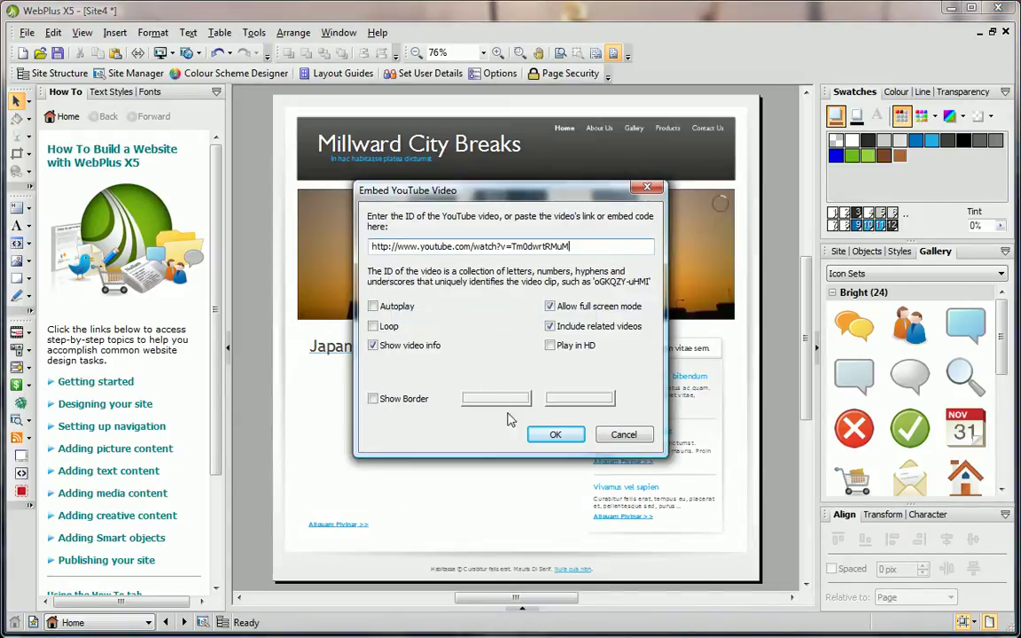
{"action": "left_click", "coordinate": [551, 435]}
{"action": "left_click_drag", "start_coordinate": [309, 361], "coordinate": [522, 500]}
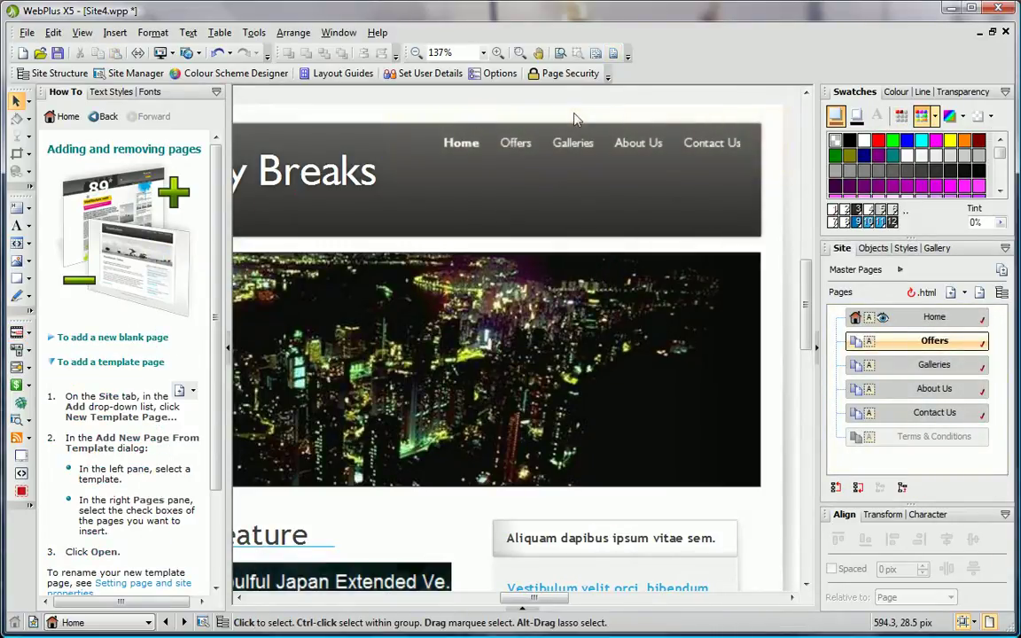
- Try the navigation bar's Graphic and Highlight styles, then preview the site in a browser
{"action": "double_click", "coordinate": [464, 113]}
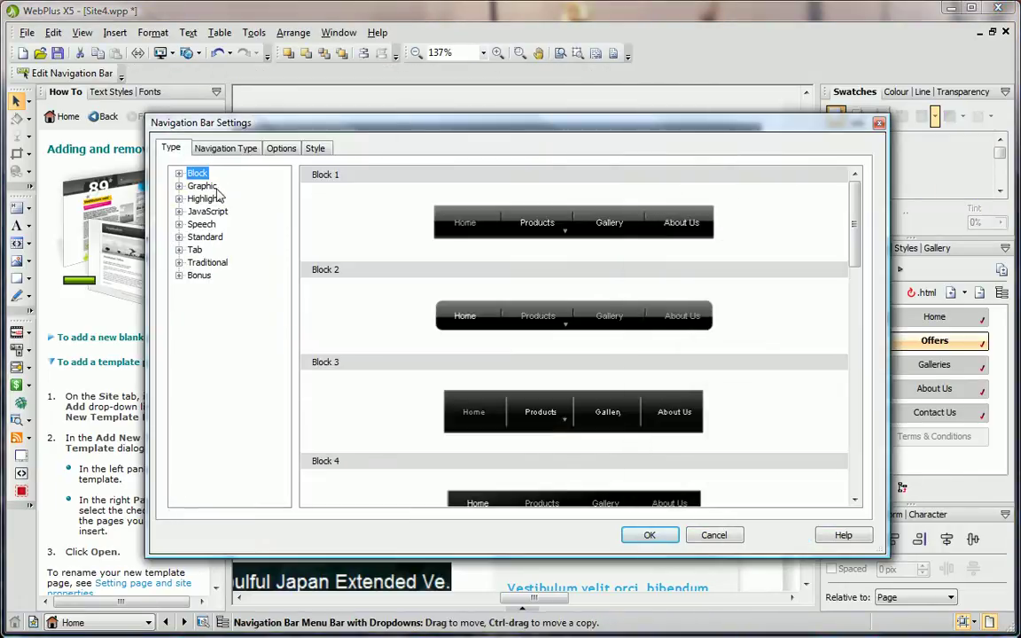
{"action": "left_click", "coordinate": [202, 186]}
{"action": "left_click", "coordinate": [206, 199]}
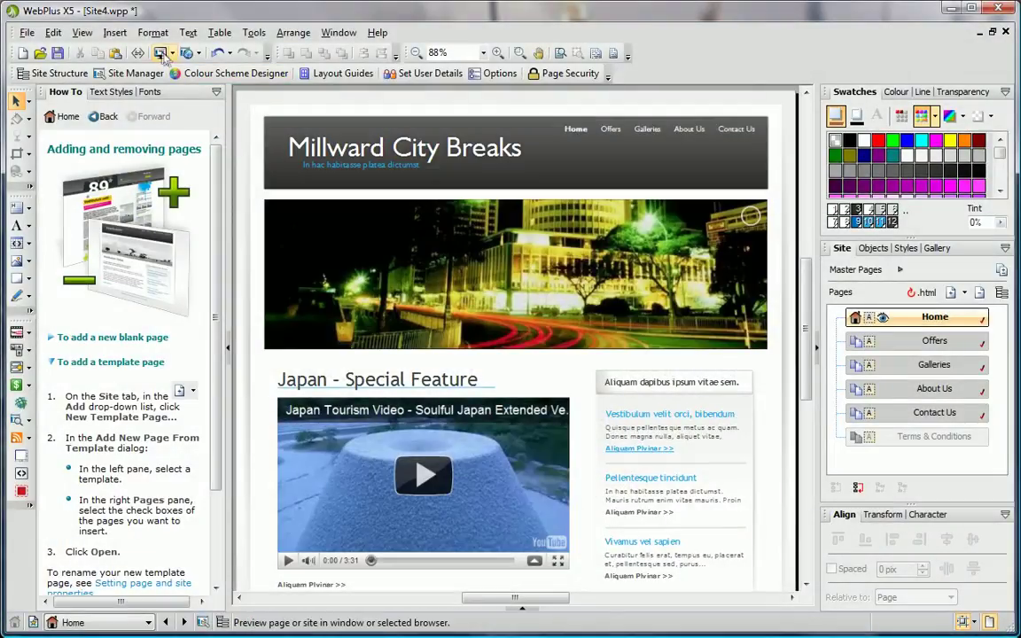
{"action": "left_click", "coordinate": [160, 53]}
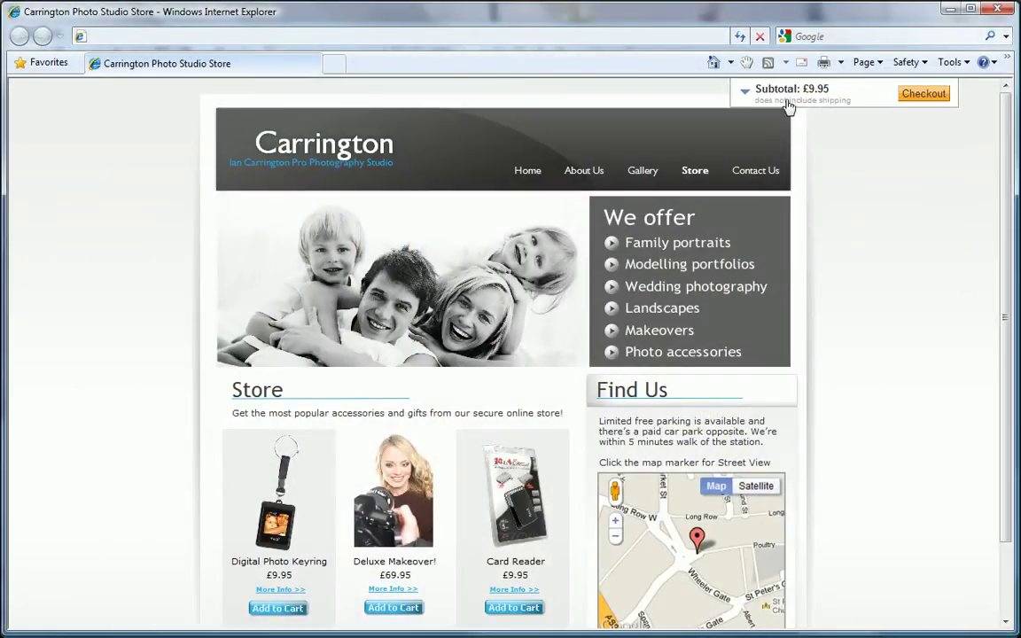
- Expand the cart summary and give the Card Reader's Add to Cart item a 9.95 price
{"action": "left_click", "coordinate": [767, 99]}
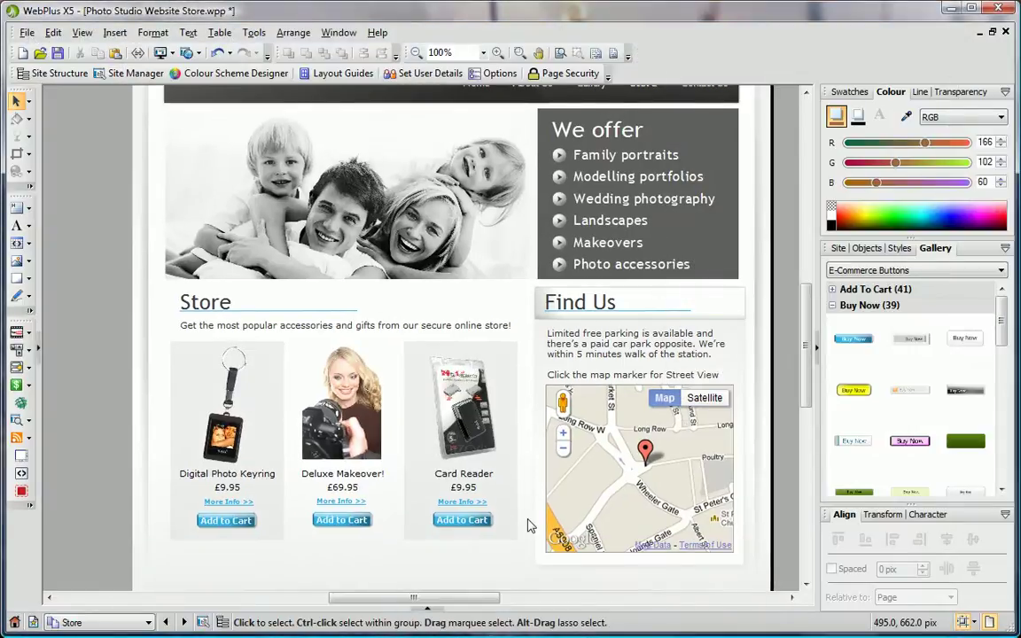
{"action": "double_click", "coordinate": [483, 521]}
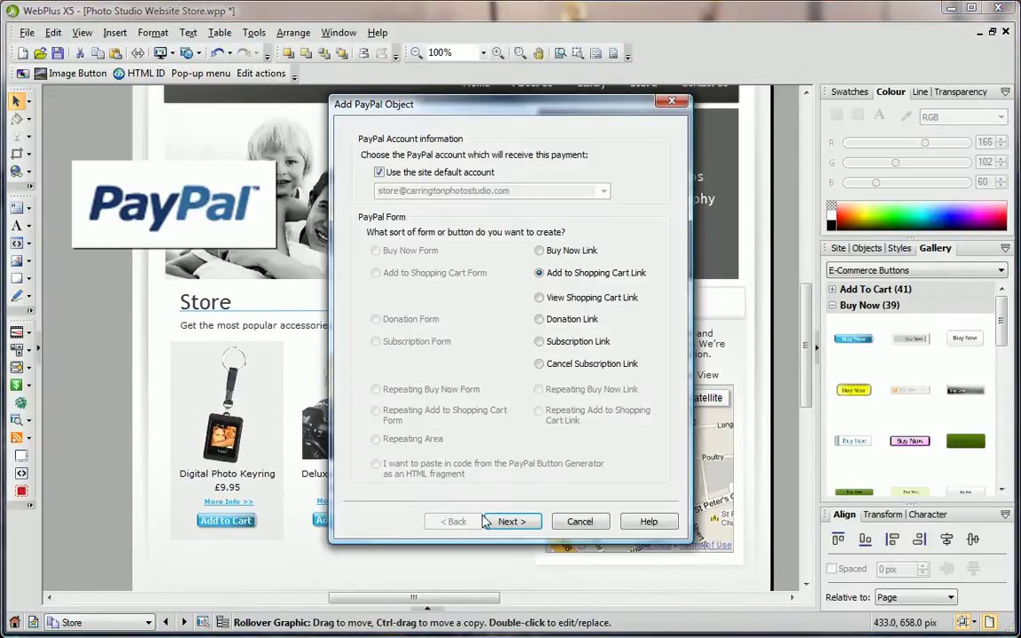
{"action": "left_click", "coordinate": [509, 521]}
{"action": "left_click", "coordinate": [509, 521]}
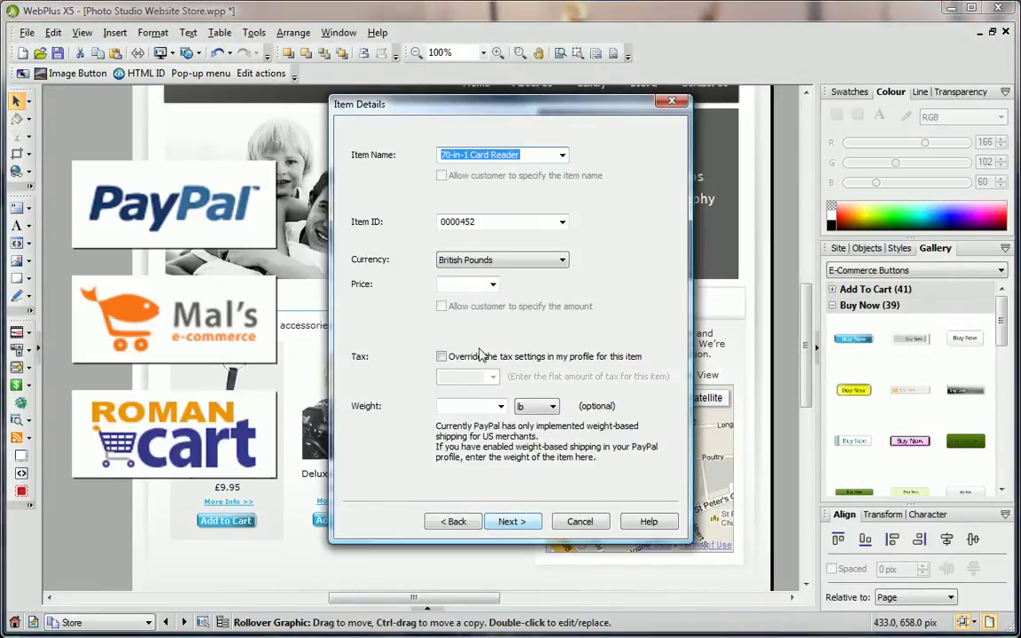
{"action": "left_click", "coordinate": [459, 285]}
{"action": "type", "text": "9.95"}
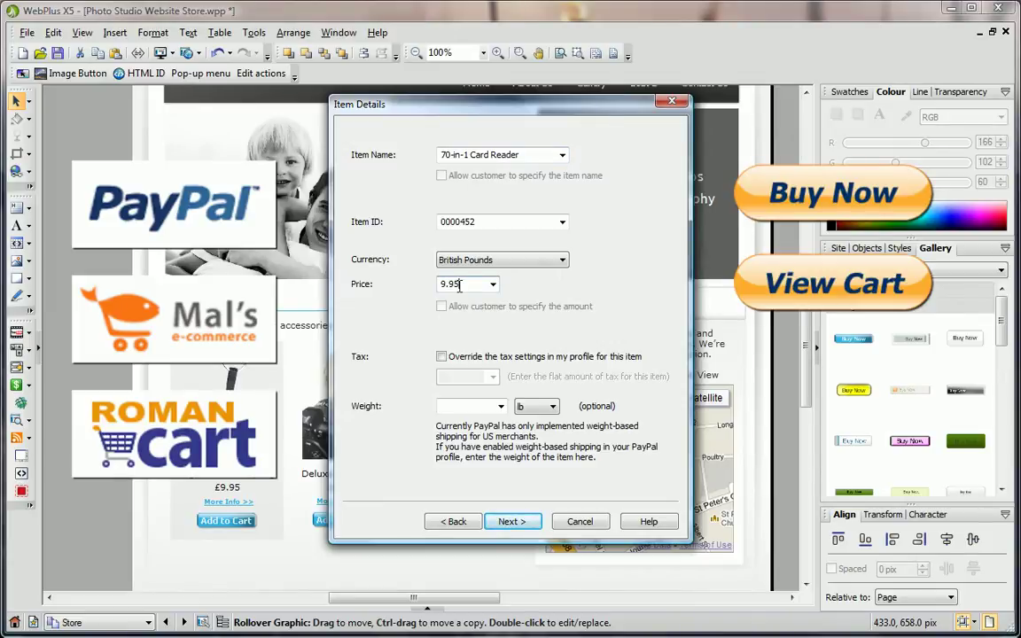
- Step through the remaining checkout wizard pages and finish the setup
{"action": "left_click", "coordinate": [521, 521]}
{"action": "left_click", "coordinate": [521, 521]}
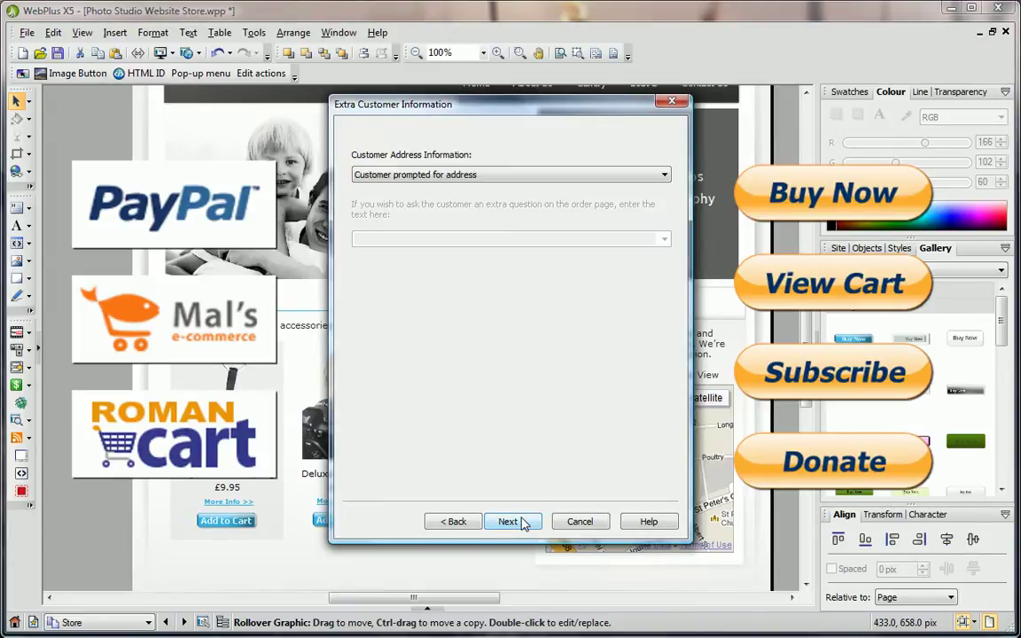
{"action": "left_click", "coordinate": [521, 521]}
{"action": "left_click", "coordinate": [521, 522]}
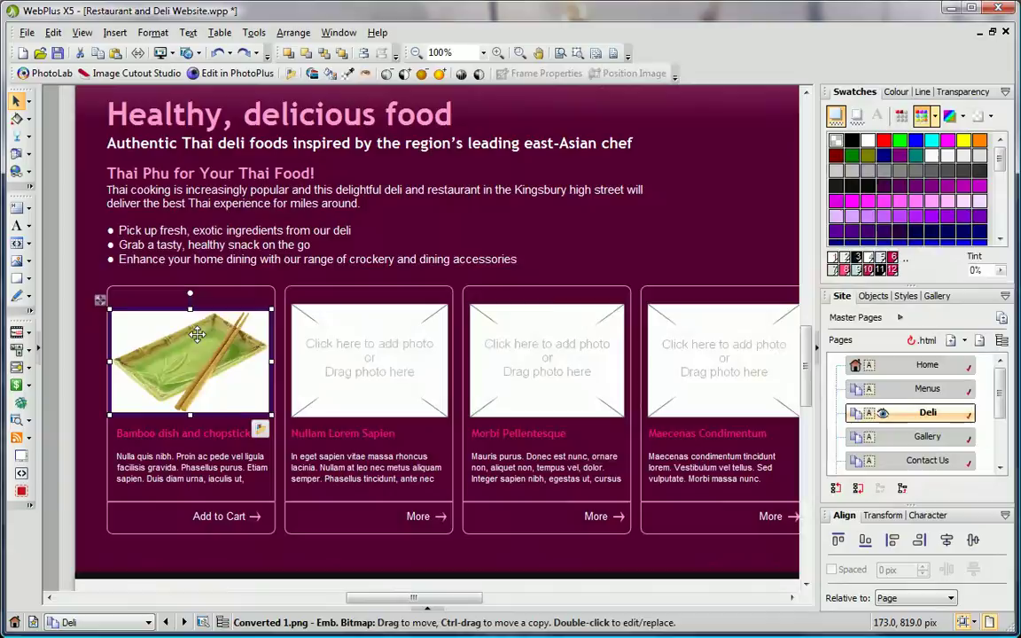
- Cut the background away from the bamboo dish photo, then browse the Firebolt site's chat forum page
{"action": "left_click", "coordinate": [135, 74]}
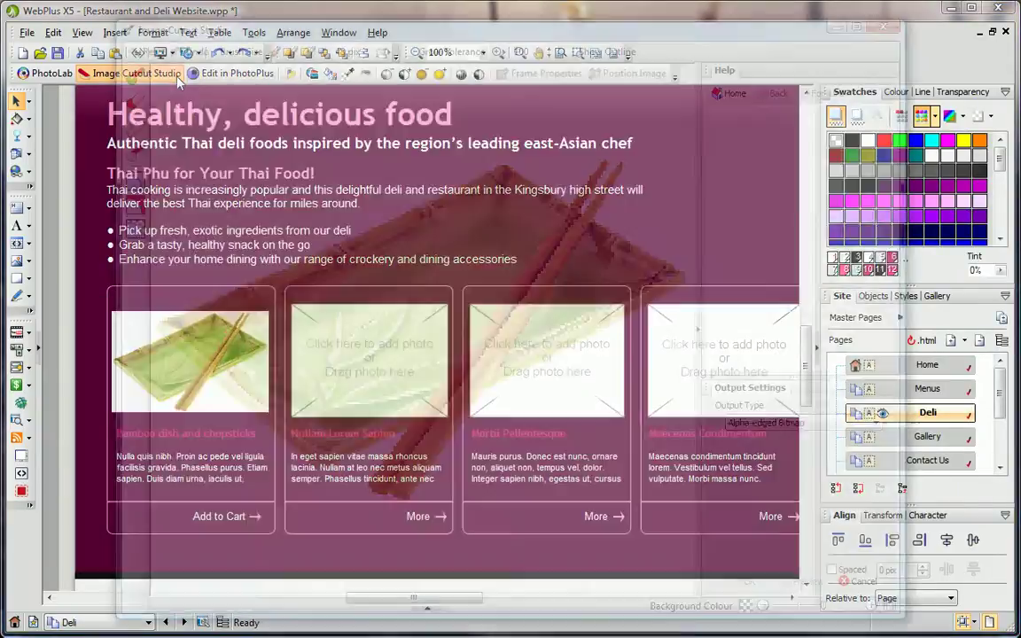
{"action": "left_click", "coordinate": [327, 135]}
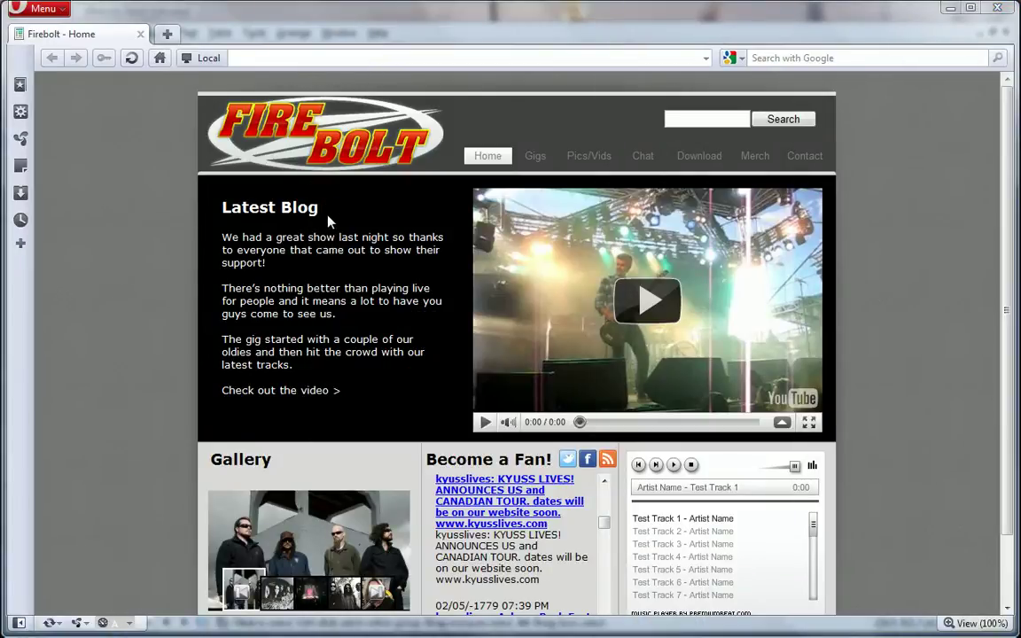
{"action": "left_click", "coordinate": [636, 163]}
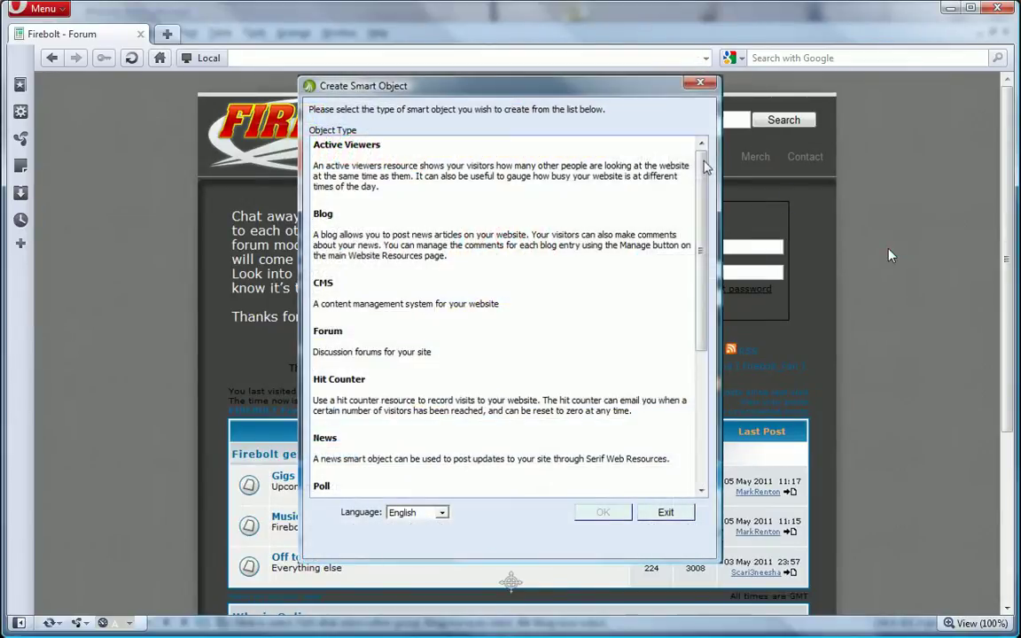
{"action": "scroll", "coordinate": [706, 204], "scroll_direction": "down", "scroll_amount": 3}
{"action": "scroll", "coordinate": [706, 204], "scroll_direction": "down", "scroll_amount": 1}
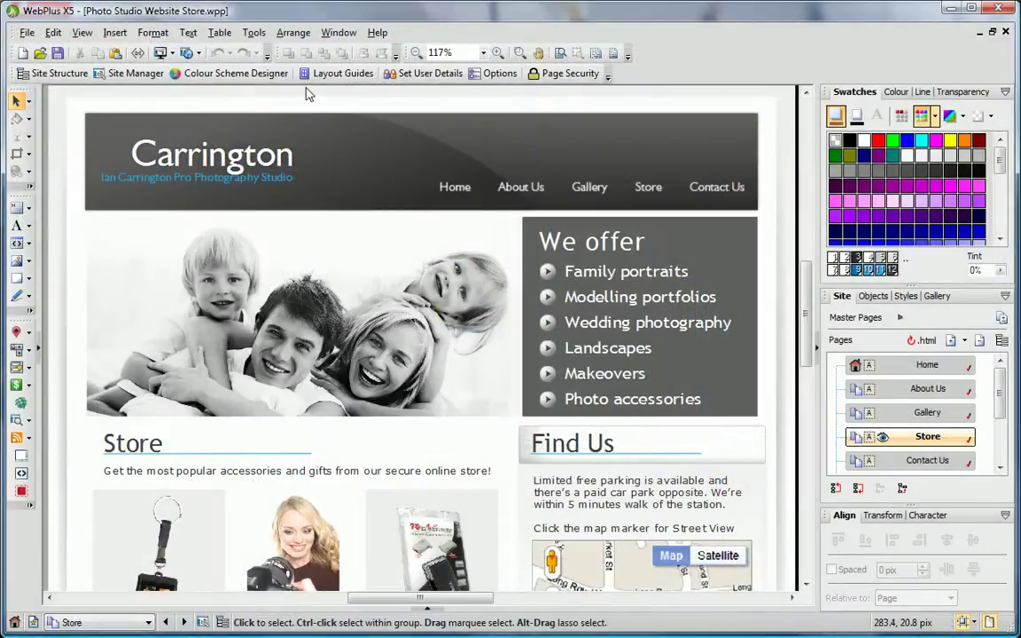
- Run the Site Manager's Site Checker on the whole photo studio website
{"action": "left_click", "coordinate": [254, 33]}
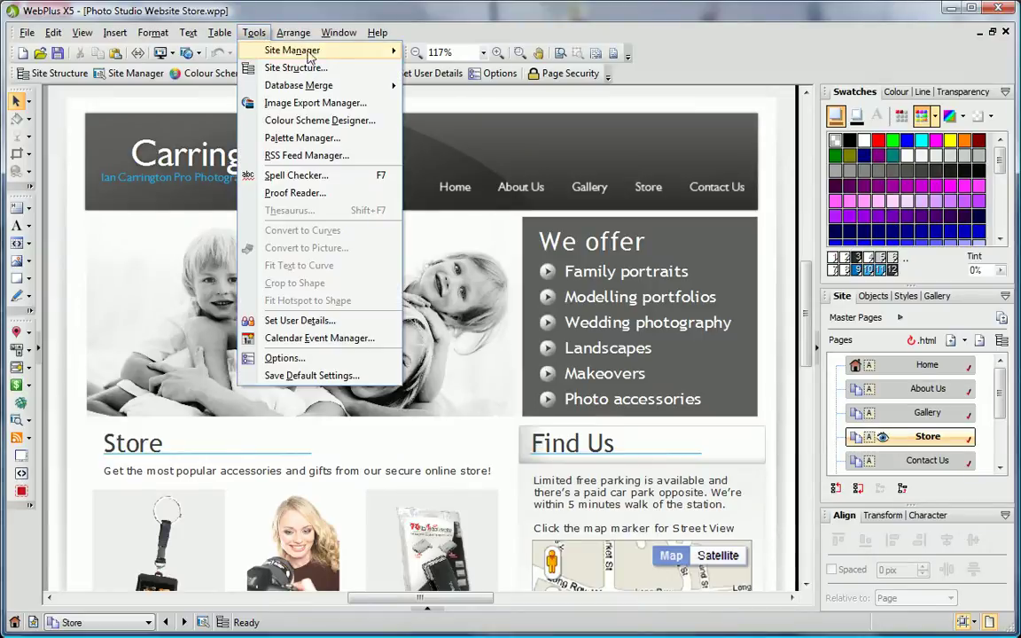
{"action": "mouse_move", "coordinate": [310, 53]}
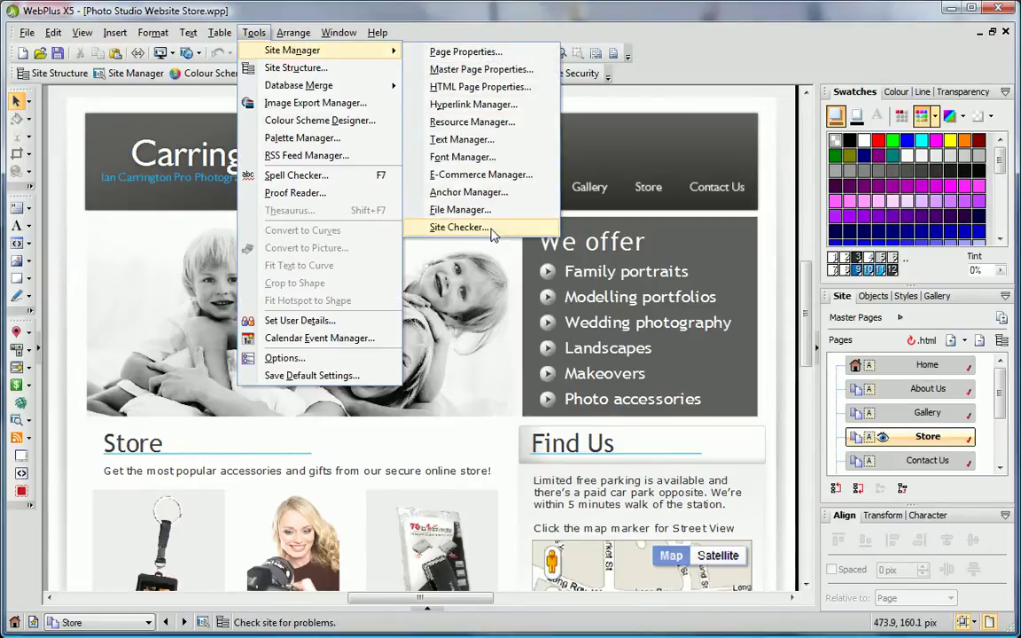
{"action": "left_click", "coordinate": [459, 228]}
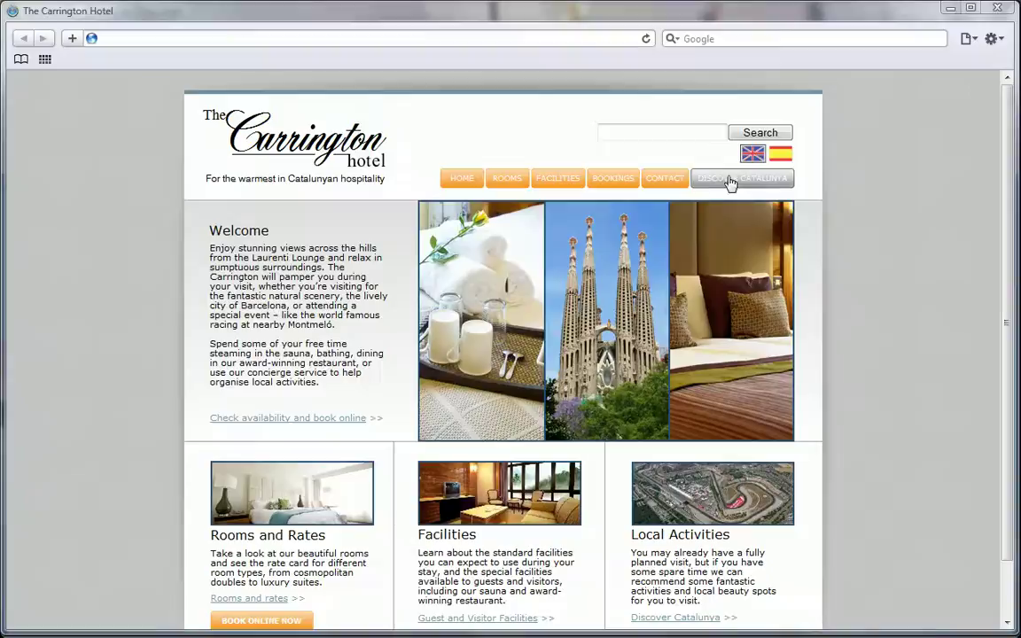
- Go to the hotel's Bookings rates page and open the Double room booking form
{"action": "left_click", "coordinate": [633, 179]}
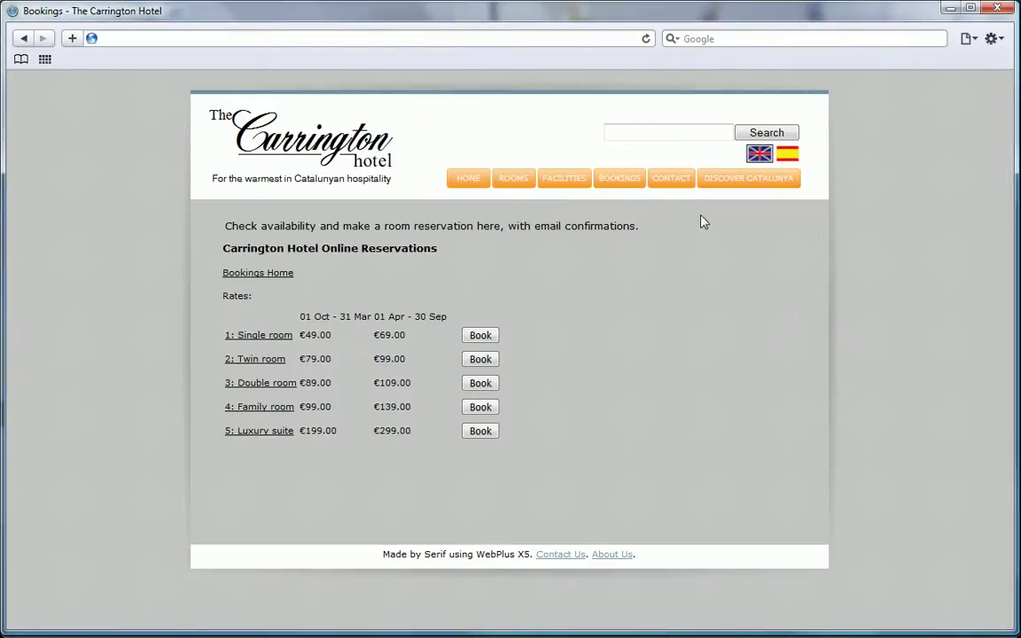
{"action": "left_click", "coordinate": [480, 384]}
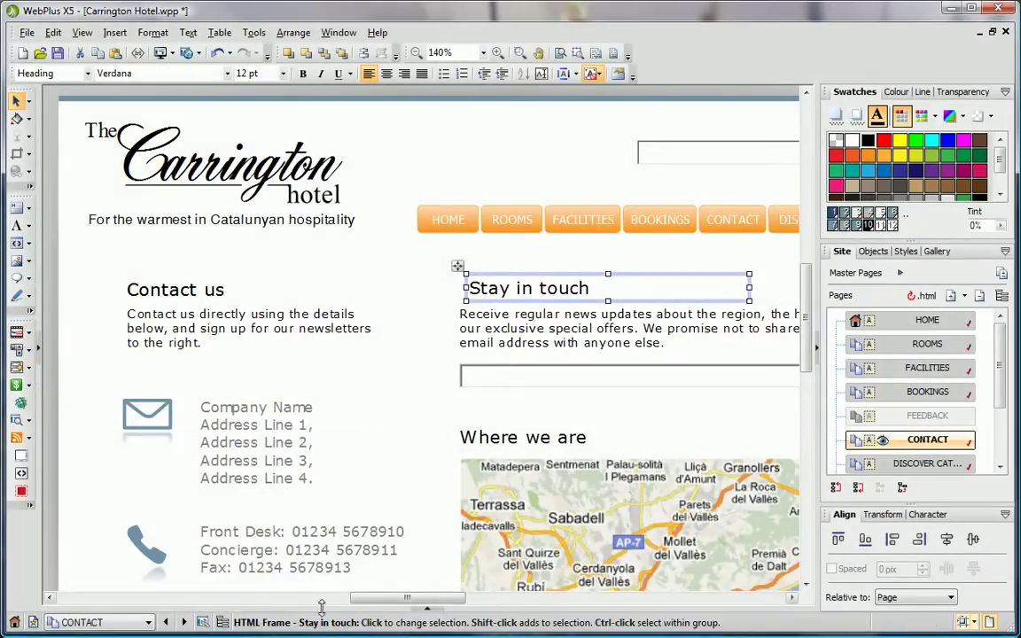
- Browse the how-to guides and video tutorials, nudging the Stay in touch frame slightly left
{"action": "left_click", "coordinate": [39, 350]}
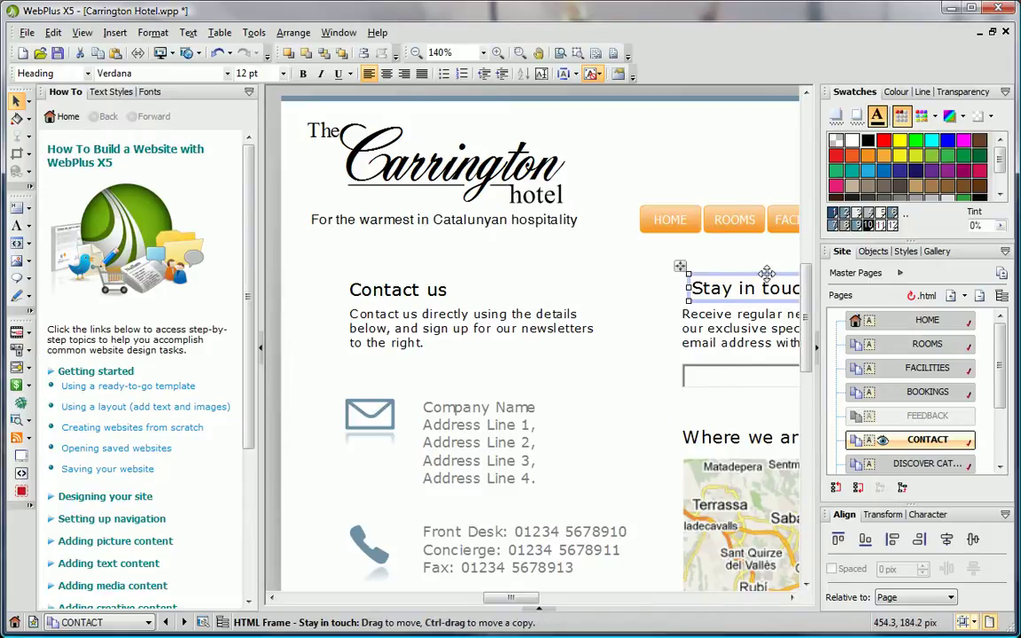
{"action": "left_click_drag", "start_coordinate": [766, 272], "coordinate": [757, 272]}
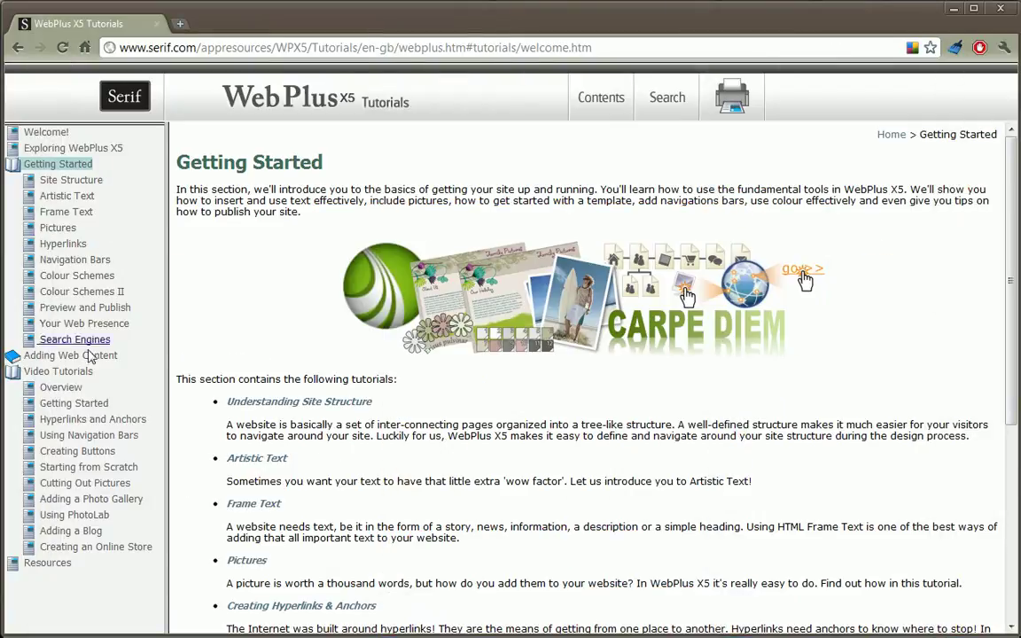
{"action": "left_click", "coordinate": [58, 371]}
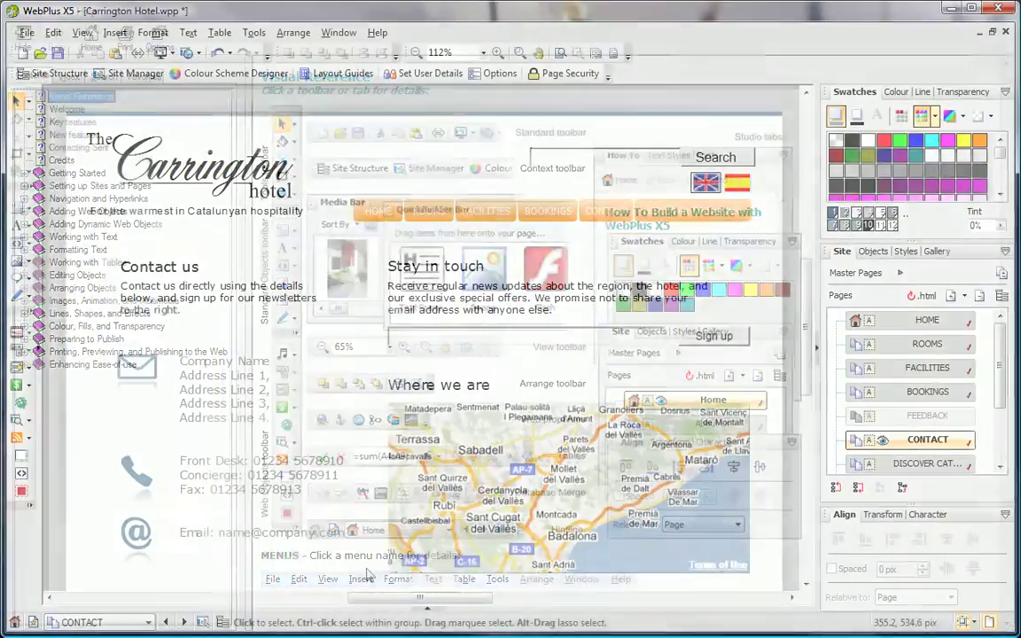
- Recolour the company address and phone details black, then list the site's publish options
{"action": "left_click_drag", "start_coordinate": [364, 567], "coordinate": [147, 284]}
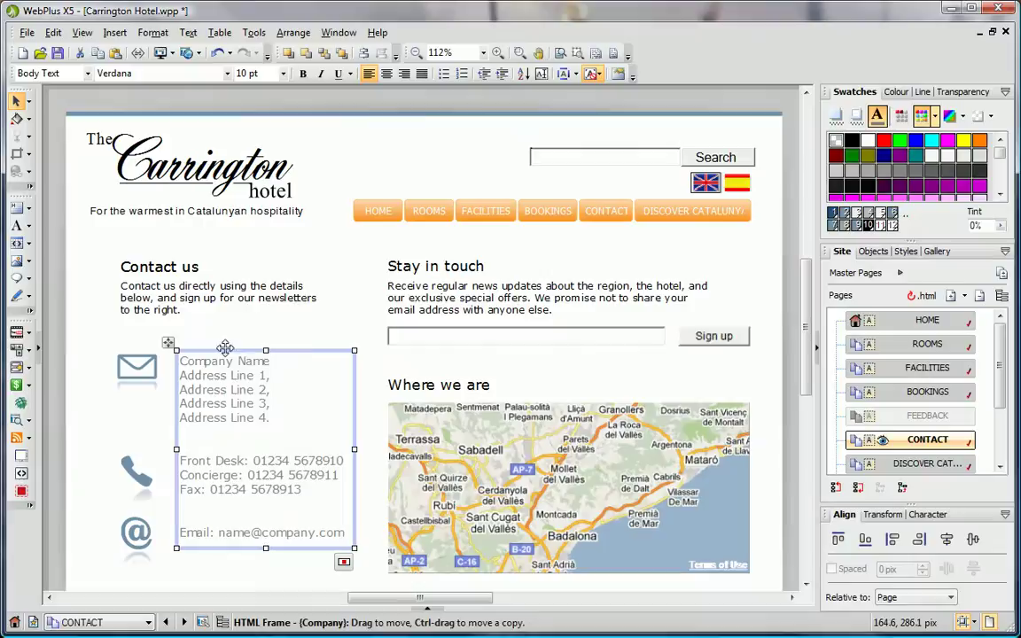
{"action": "left_click", "coordinate": [851, 141]}
{"action": "left_click", "coordinate": [171, 53]}
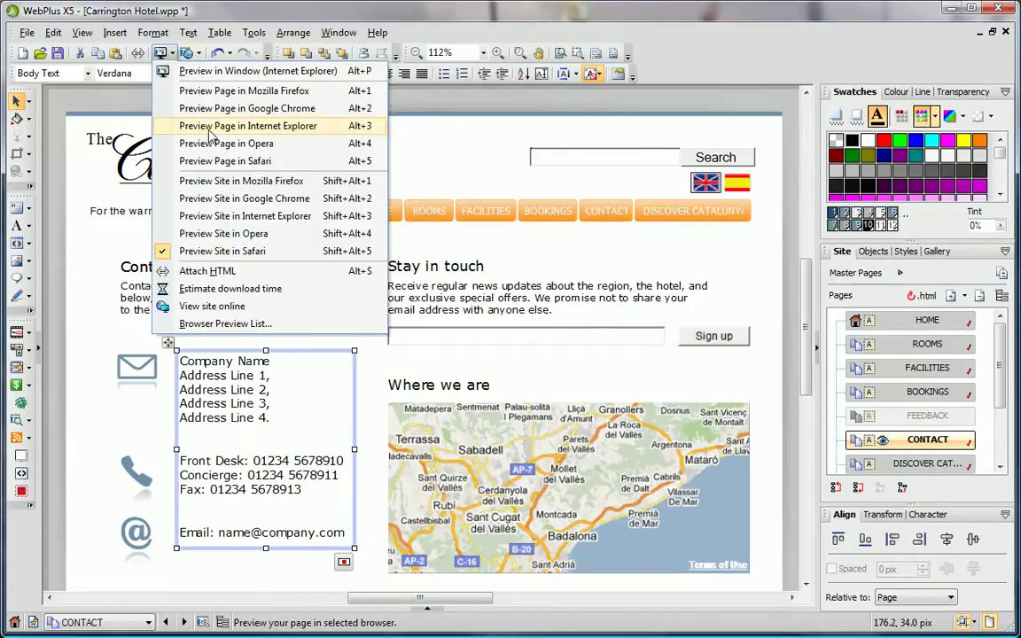
{"action": "left_click", "coordinate": [200, 55]}
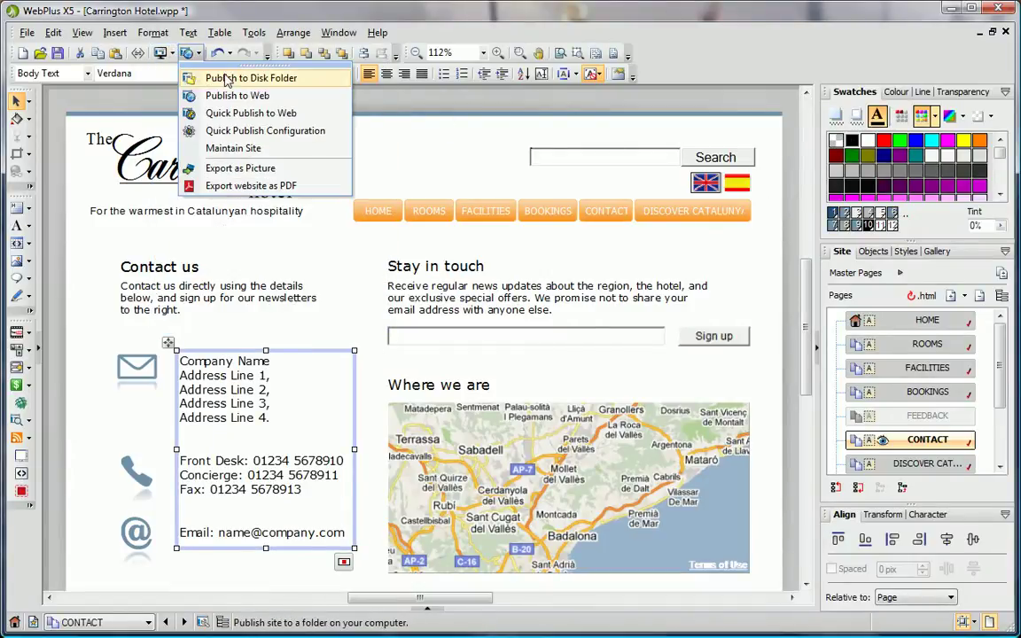